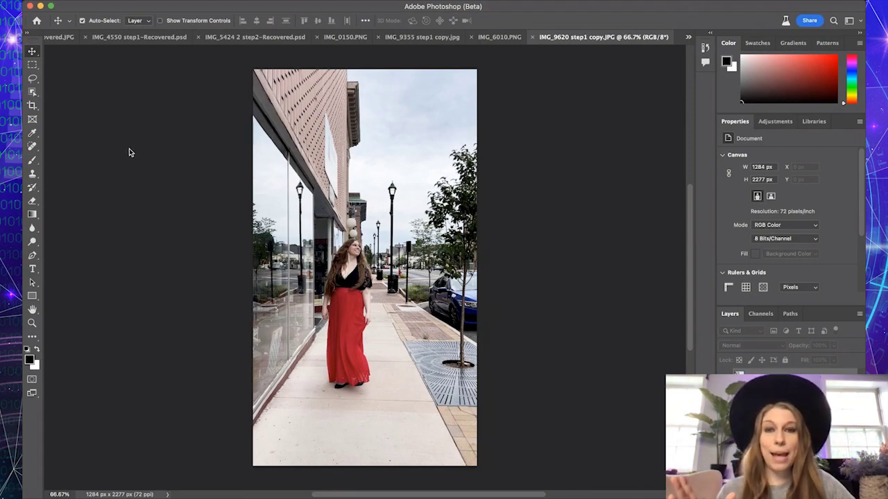
Crop-extend the canvas rightward to 3140 × 2277 px, adding blank white space beside the photo.
{"action": "left_click", "coordinate": [32, 105]}
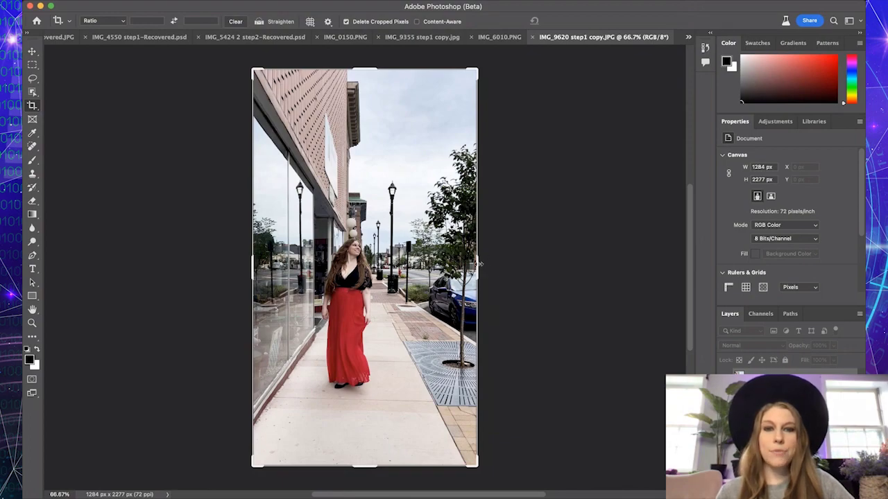
{"action": "left_click_drag", "start_coordinate": [477, 266], "coordinate": [639, 278]}
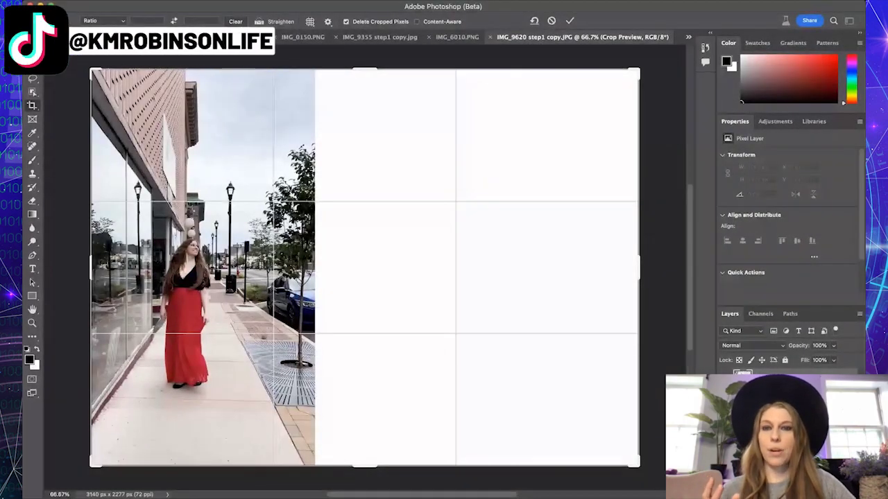
{"action": "left_click", "coordinate": [32, 50]}
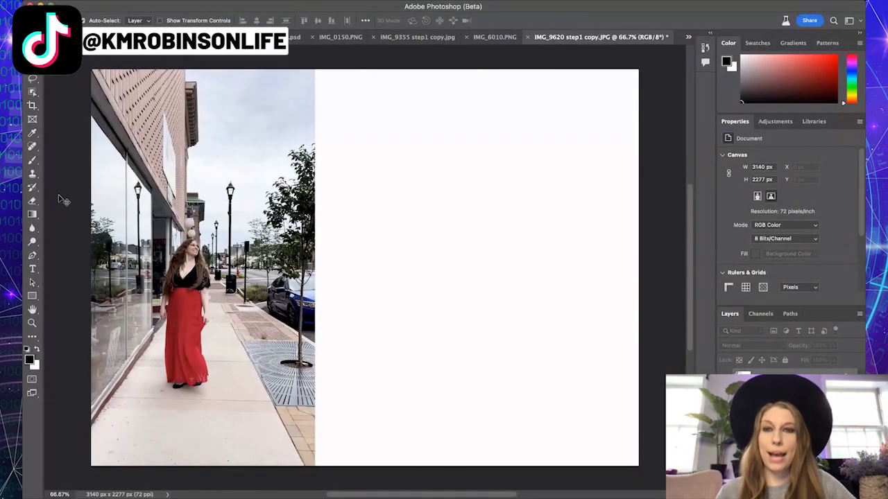
Draw a rectangular marquee over the blank white area right of the street photo.
{"action": "left_click", "coordinate": [32, 65]}
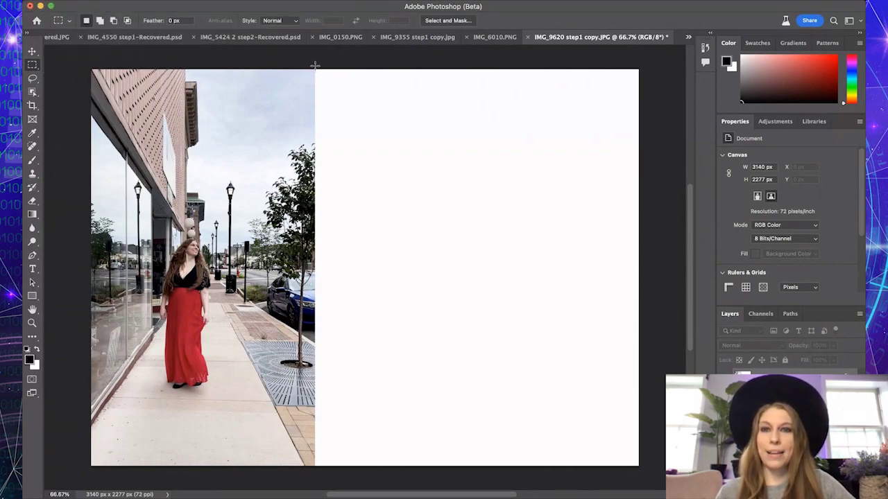
{"action": "left_click_drag", "start_coordinate": [314, 68], "coordinate": [642, 460]}
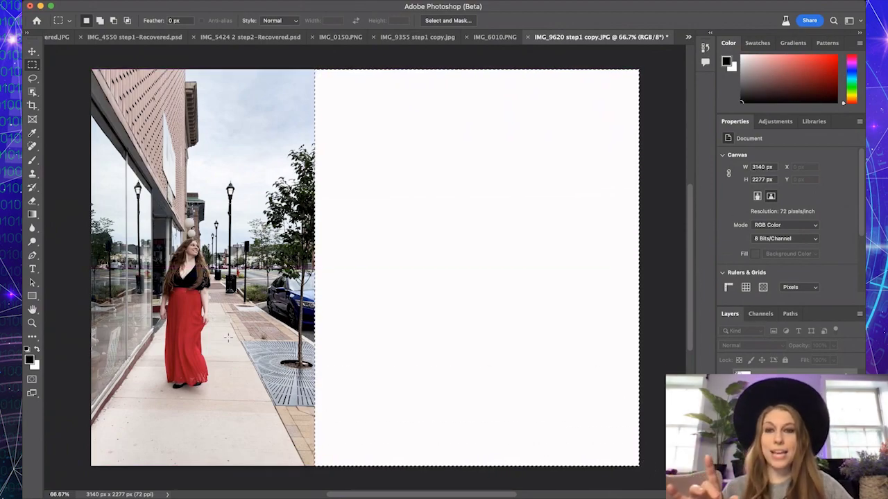
{"action": "scroll", "coordinate": [200, 431], "scroll_direction": "left", "scroll_amount": 2}
{"action": "scroll", "coordinate": [200, 430], "scroll_direction": "left", "scroll_amount": 10}
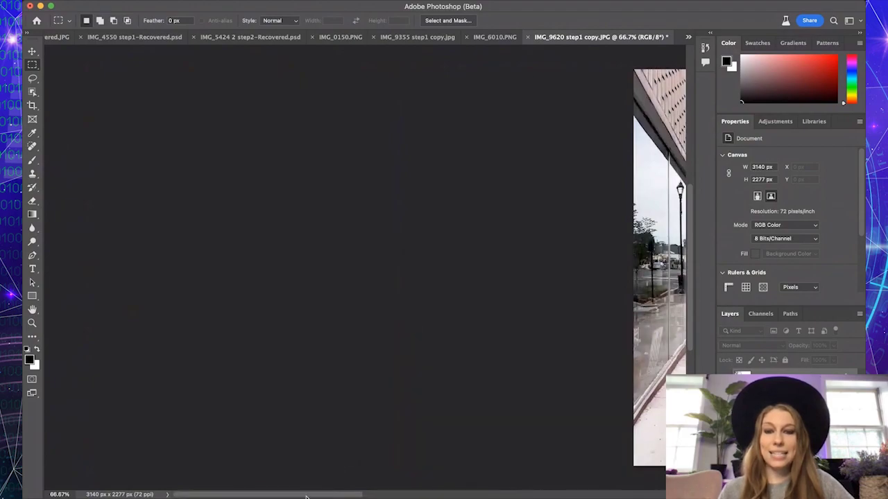
{"action": "left_click_drag", "start_coordinate": [306, 497], "coordinate": [474, 468]}
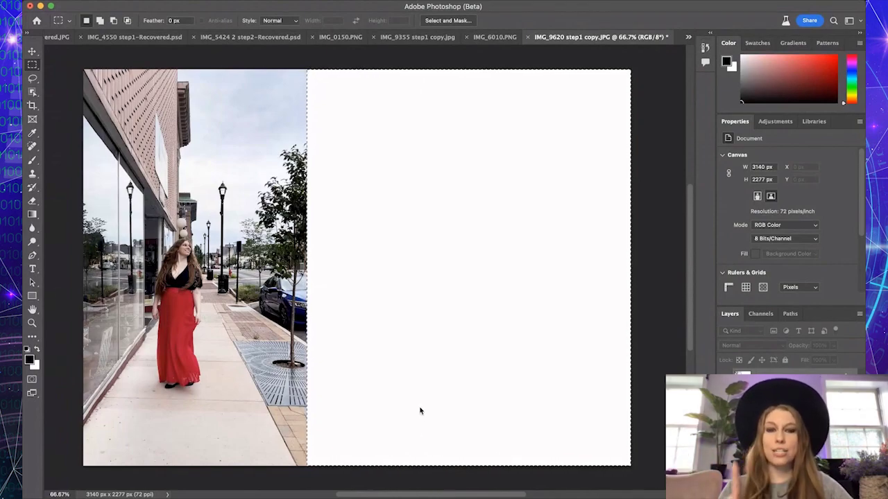
{"action": "scroll", "coordinate": [535, 486], "scroll_direction": "up", "scroll_amount": 5}
Adjust the right-side panel area and scroll down to prepare for Generative Fill.
{"action": "left_click_drag", "start_coordinate": [689, 262], "coordinate": [691, 289]}
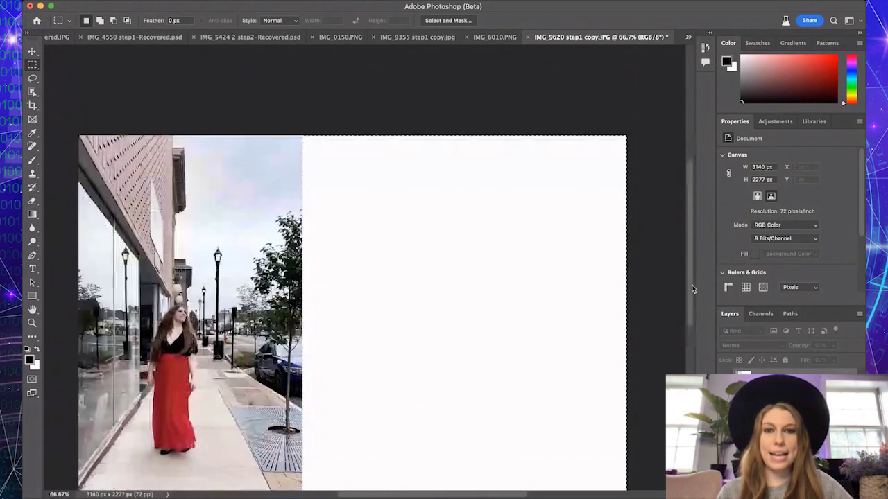
{"action": "scroll", "coordinate": [692, 288], "scroll_direction": "down", "scroll_amount": 2}
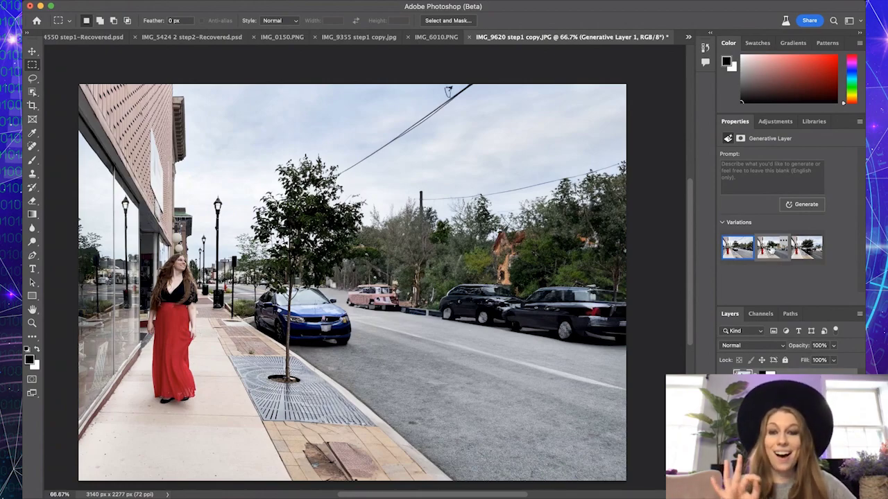
{"action": "left_click", "coordinate": [768, 250]}
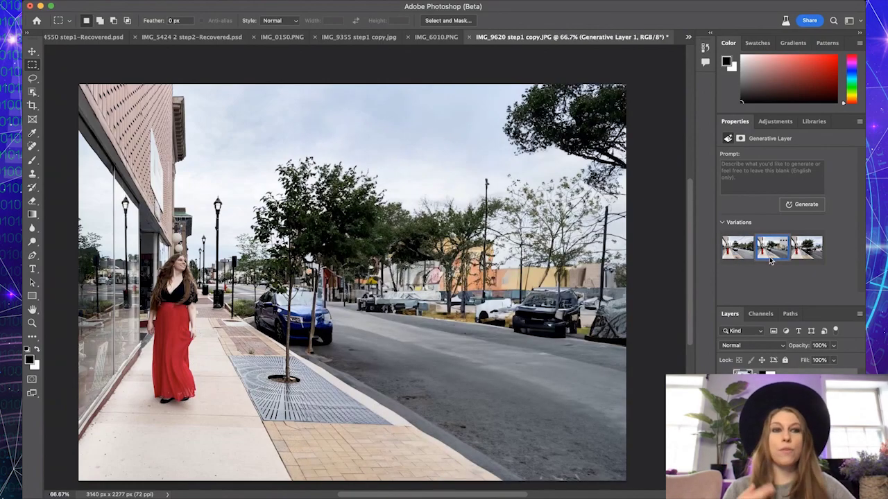
{"action": "left_click", "coordinate": [732, 258]}
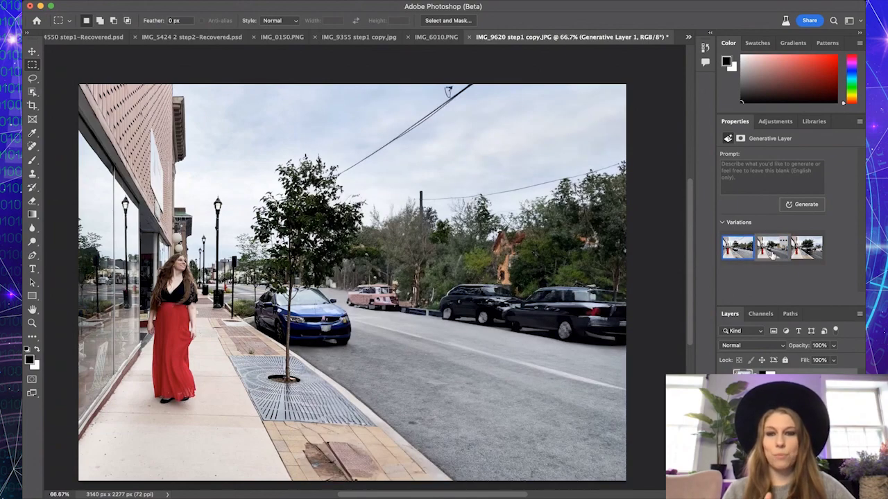
{"action": "left_click", "coordinate": [771, 251]}
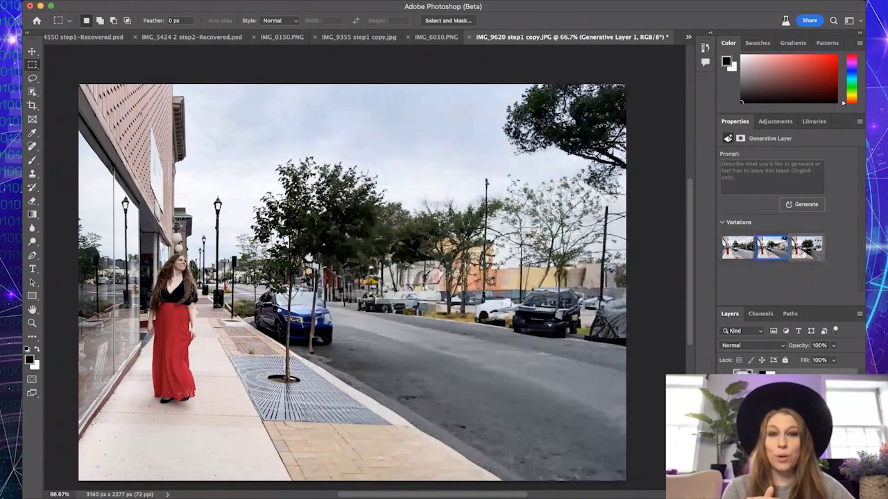
{"action": "left_click", "coordinate": [805, 254]}
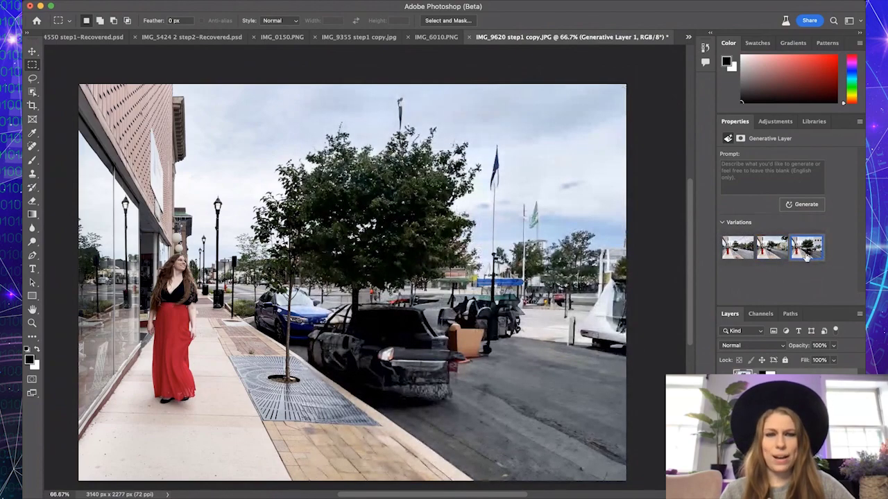
{"action": "left_click", "coordinate": [774, 260]}
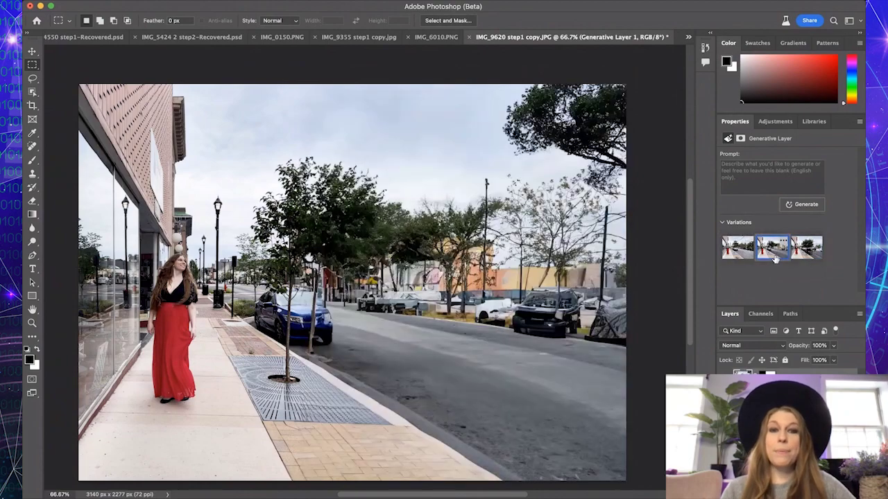
{"action": "left_click", "coordinate": [739, 259]}
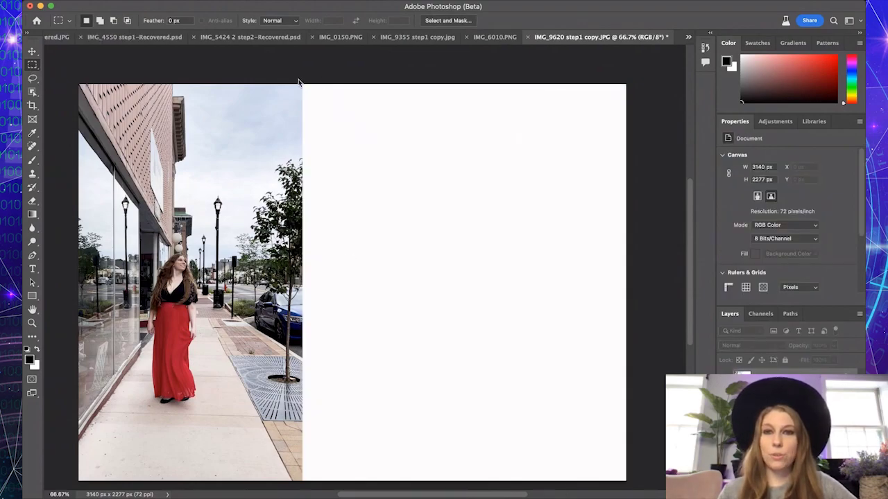
Select the blank right side, pick the red-car street variation, then switch to IMG_6010.PNG.
{"action": "left_click_drag", "start_coordinate": [299, 82], "coordinate": [628, 486]}
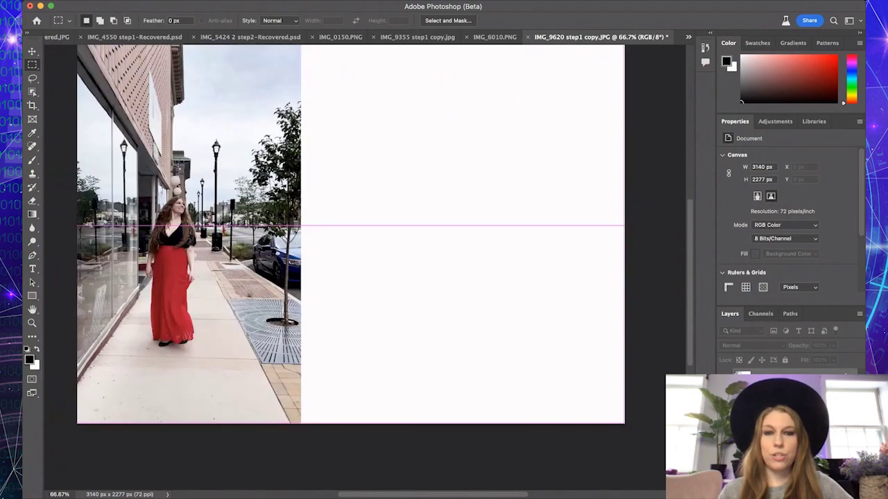
{"action": "scroll", "coordinate": [673, 250], "scroll_direction": "up", "scroll_amount": 3}
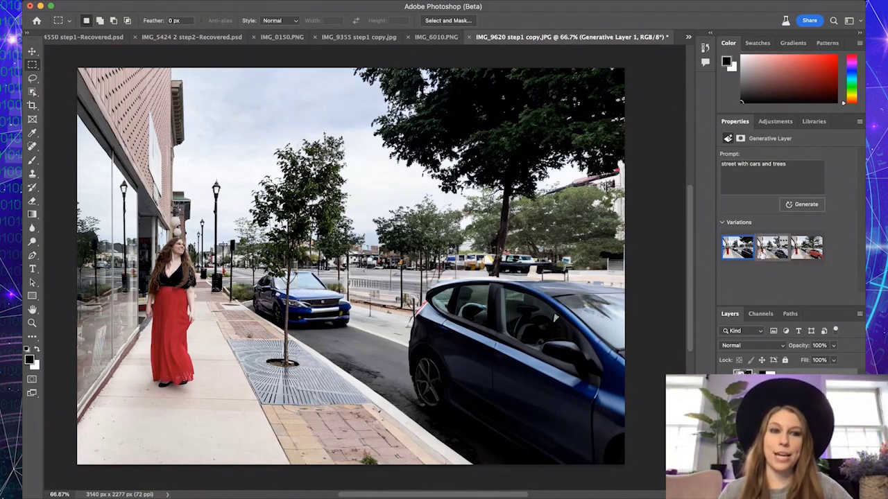
{"action": "left_click", "coordinate": [768, 254]}
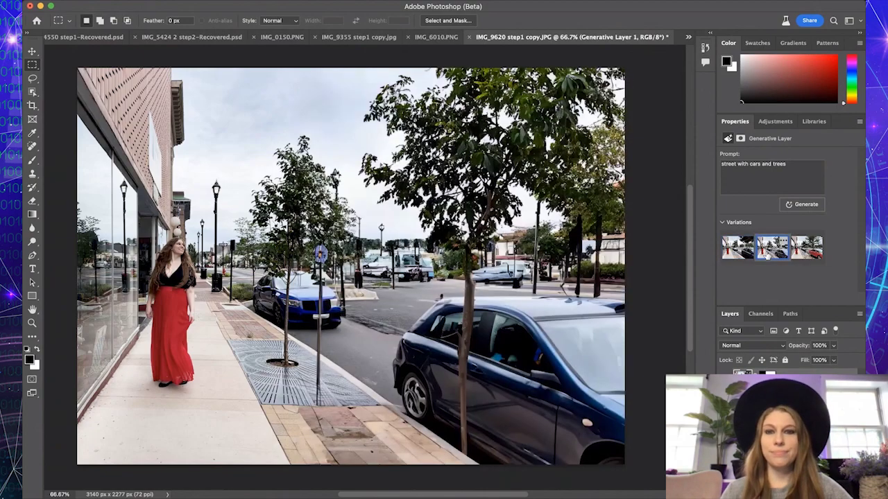
{"action": "left_click", "coordinate": [804, 250]}
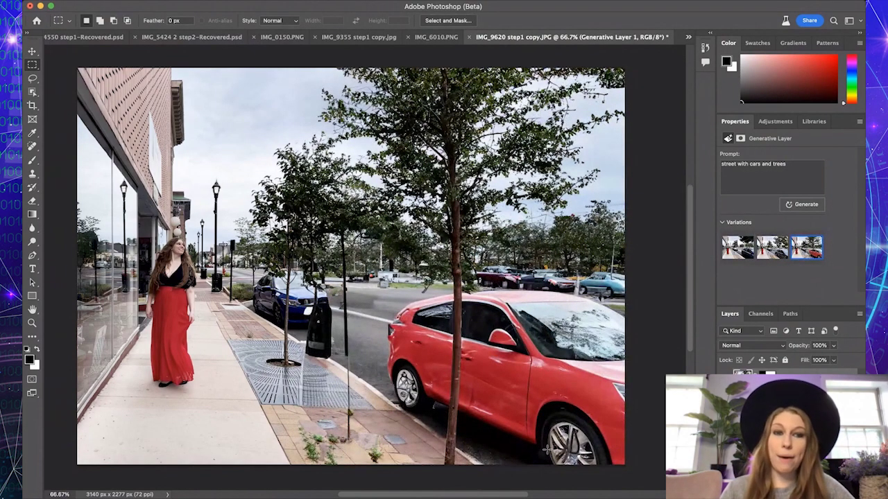
{"action": "left_click", "coordinate": [446, 42]}
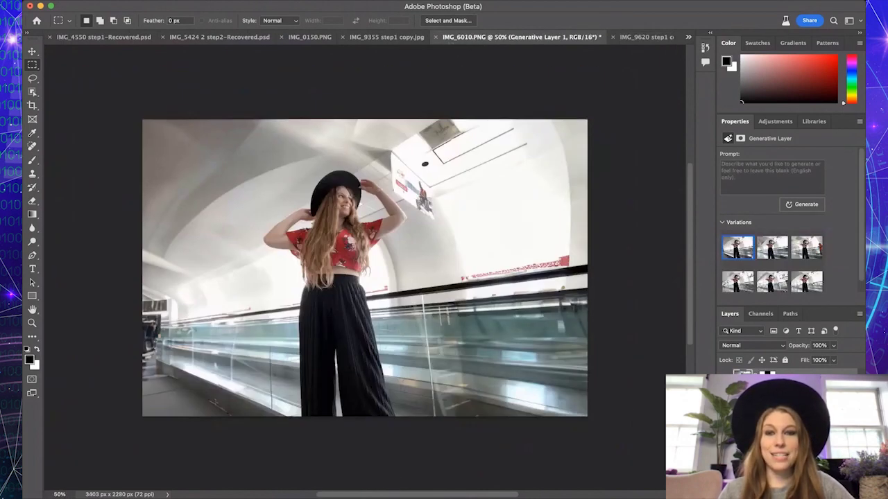
Toggle the generated extensions to compare originals on IMG_6010 and the IMG_9355 pumpkin photo.
{"action": "key", "text": "super+comma"}
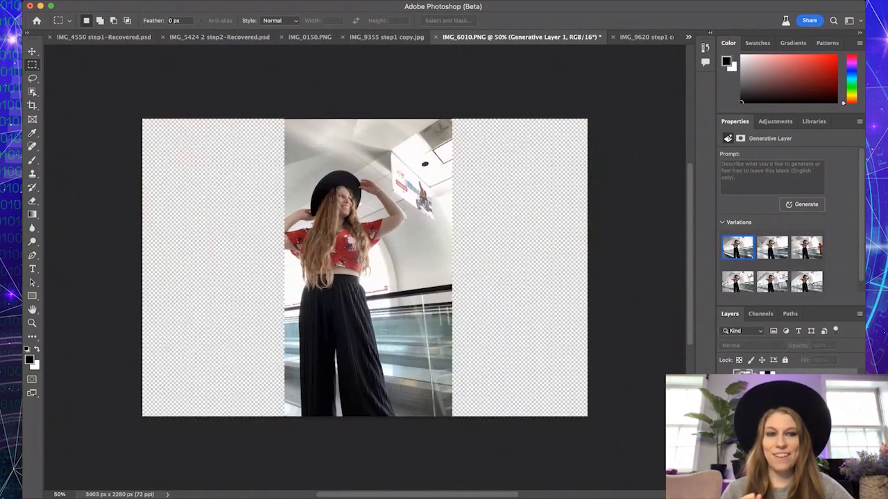
{"action": "key", "text": "super+comma"}
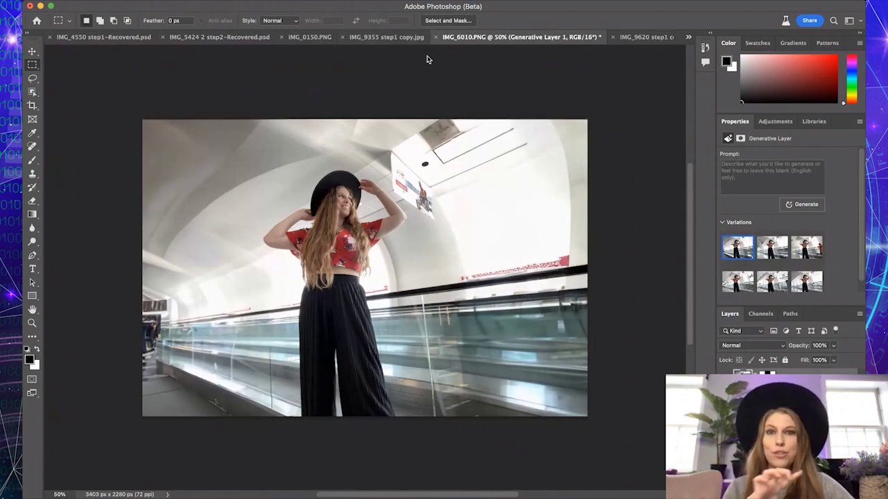
{"action": "left_click", "coordinate": [411, 38]}
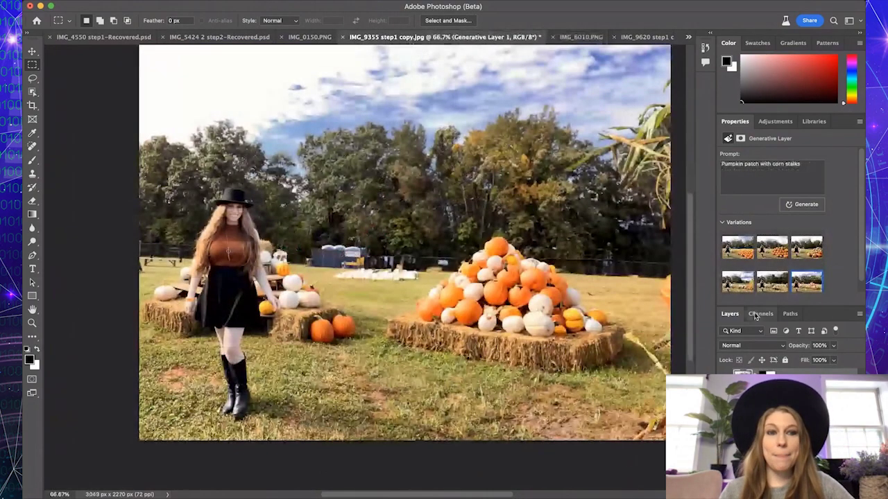
{"action": "scroll", "coordinate": [746, 281], "scroll_direction": "down", "scroll_amount": 1}
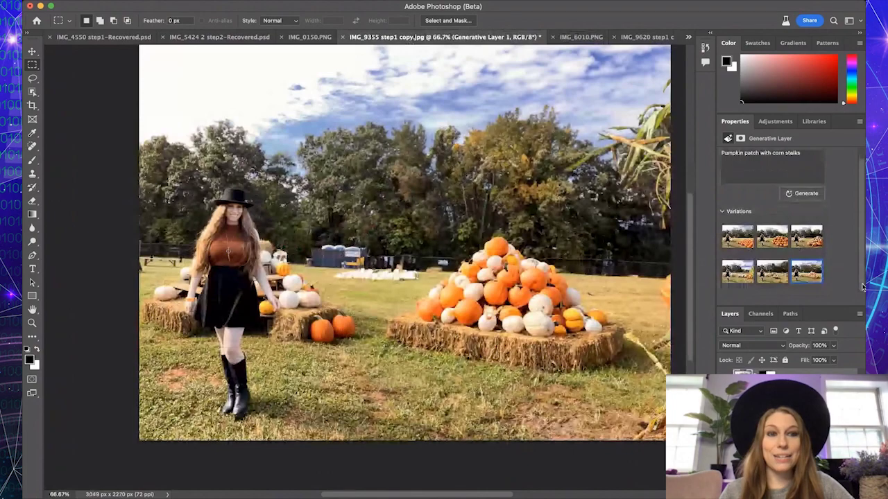
{"action": "left_click", "coordinate": [745, 372]}
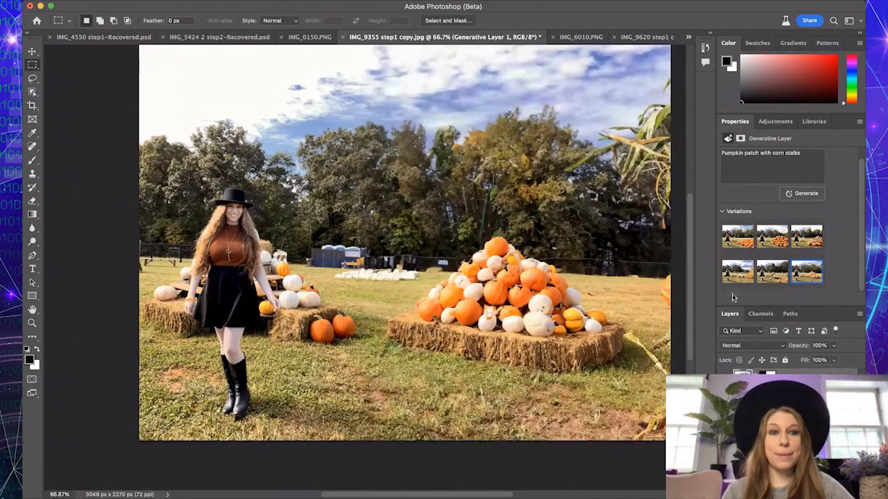
Preview the pumpkin patch variations and choose the large pumpkin pile on hay.
{"action": "left_click", "coordinate": [738, 236]}
{"action": "left_click", "coordinate": [783, 239]}
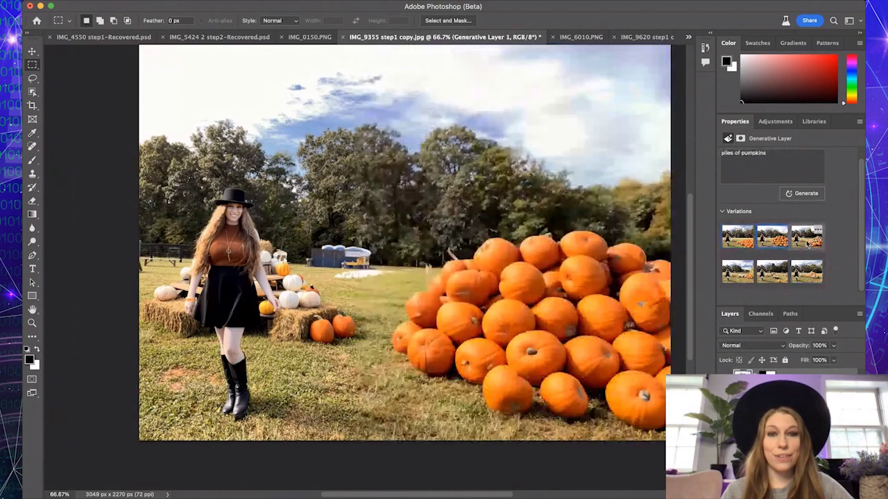
{"action": "left_click", "coordinate": [806, 241]}
{"action": "left_click", "coordinate": [740, 274]}
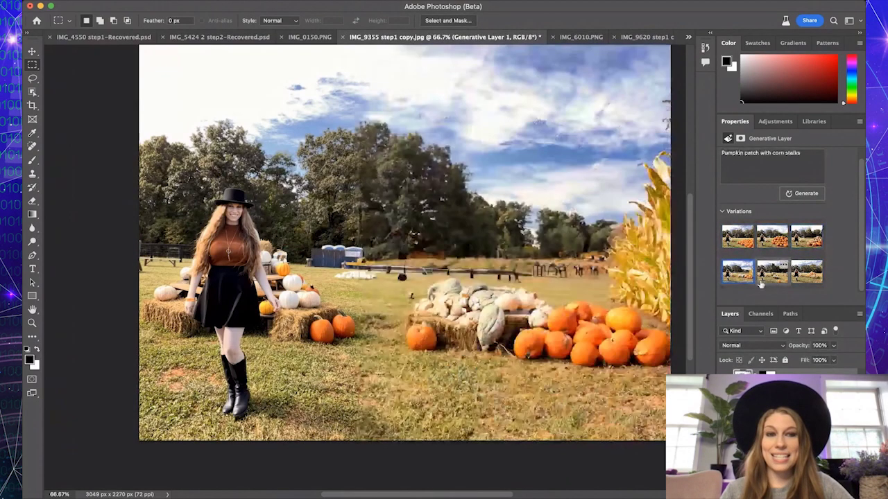
{"action": "left_click", "coordinate": [769, 278]}
{"action": "left_click", "coordinate": [808, 271]}
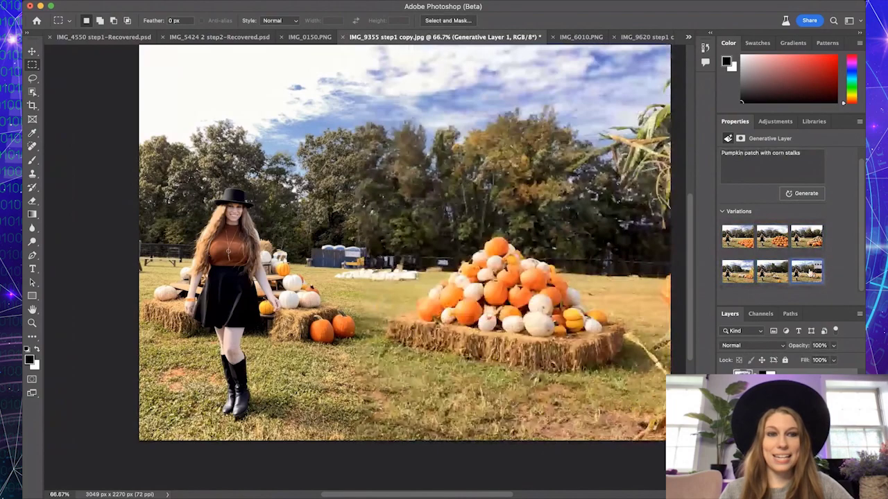
{"action": "left_click", "coordinate": [316, 38]}
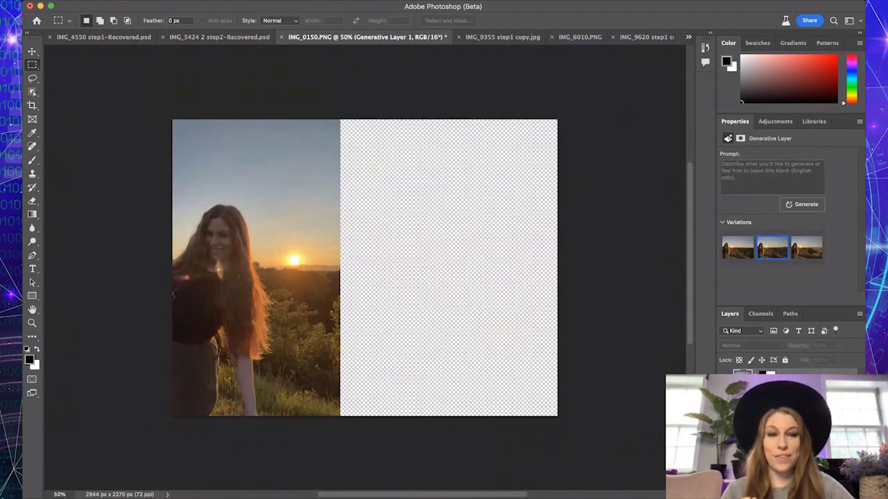
Compare the first and third sunset variations, then keep the second with sunlit shrubs and hills.
{"action": "left_click", "coordinate": [746, 254]}
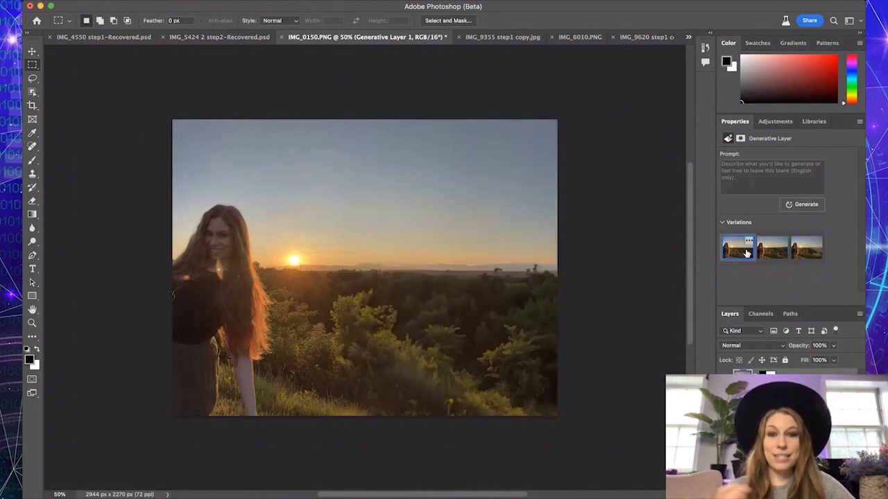
{"action": "left_click", "coordinate": [805, 253]}
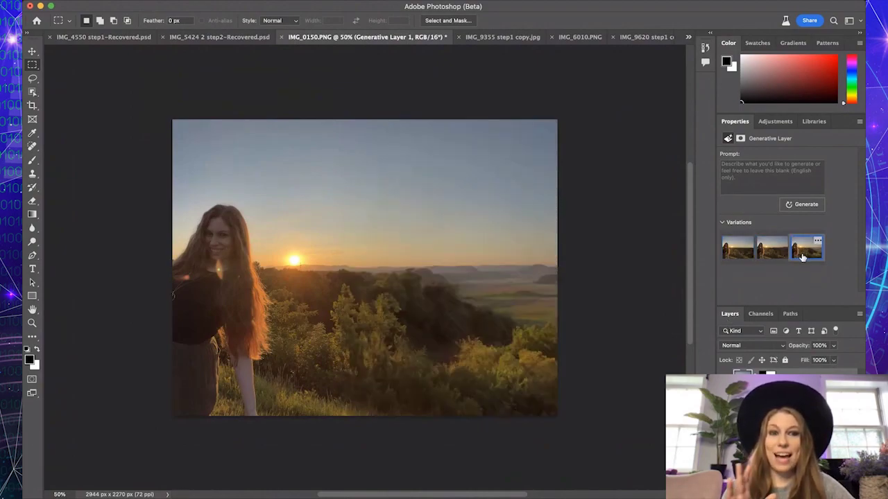
{"action": "left_click", "coordinate": [775, 259]}
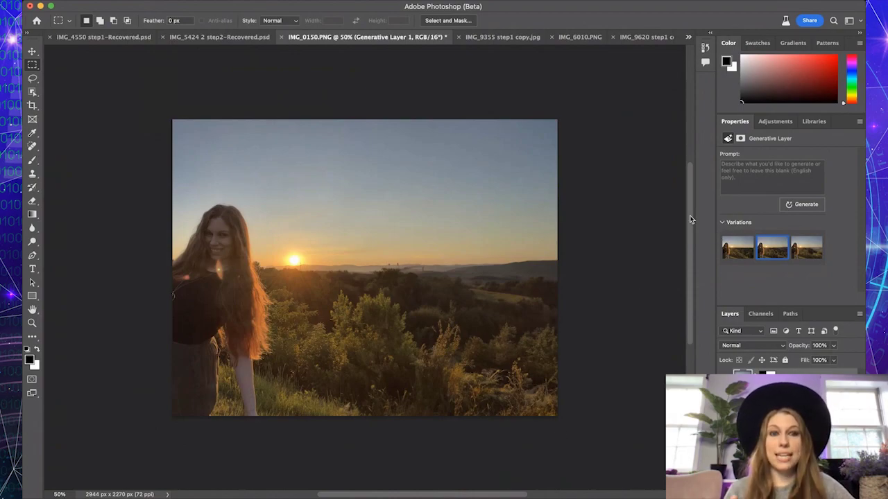
{"action": "mouse_move", "coordinate": [693, 220]}
{"action": "left_mouse_down"}
{"action": "mouse_move", "coordinate": [690, 189]}
{"action": "mouse_move", "coordinate": [685, 247]}
{"action": "mouse_move", "coordinate": [687, 227]}
{"action": "left_mouse_up"}
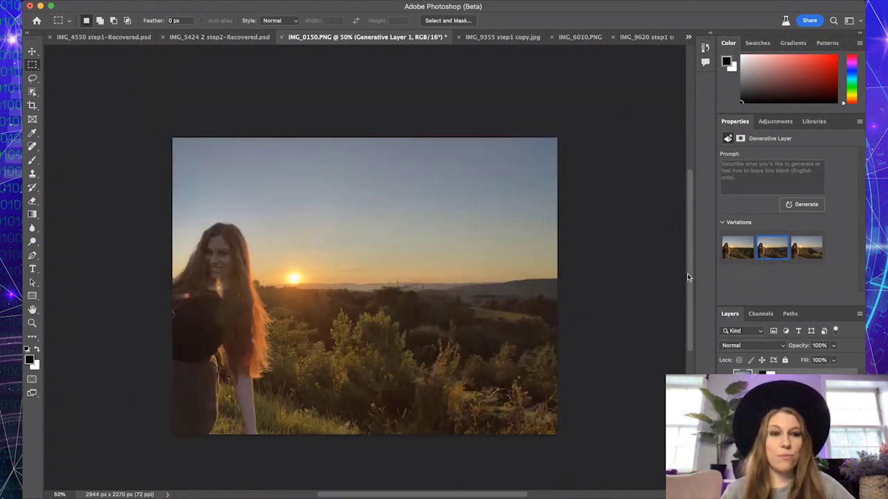
{"action": "mouse_move", "coordinate": [750, 242]}
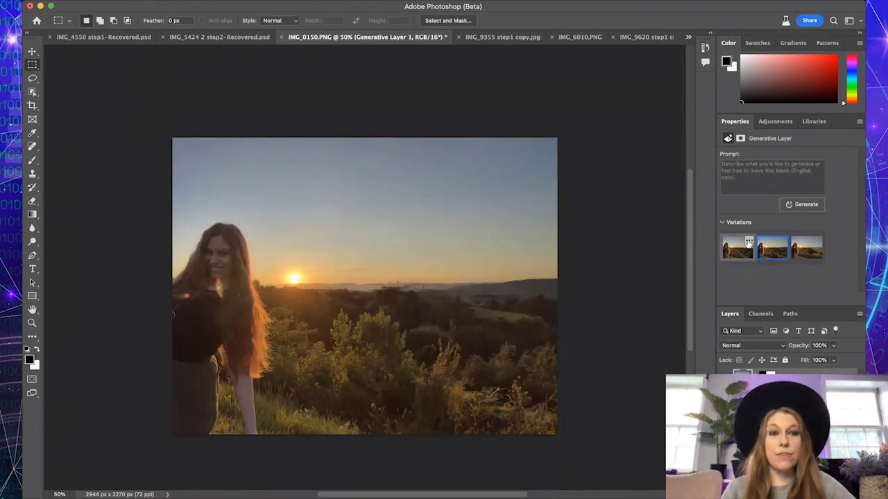